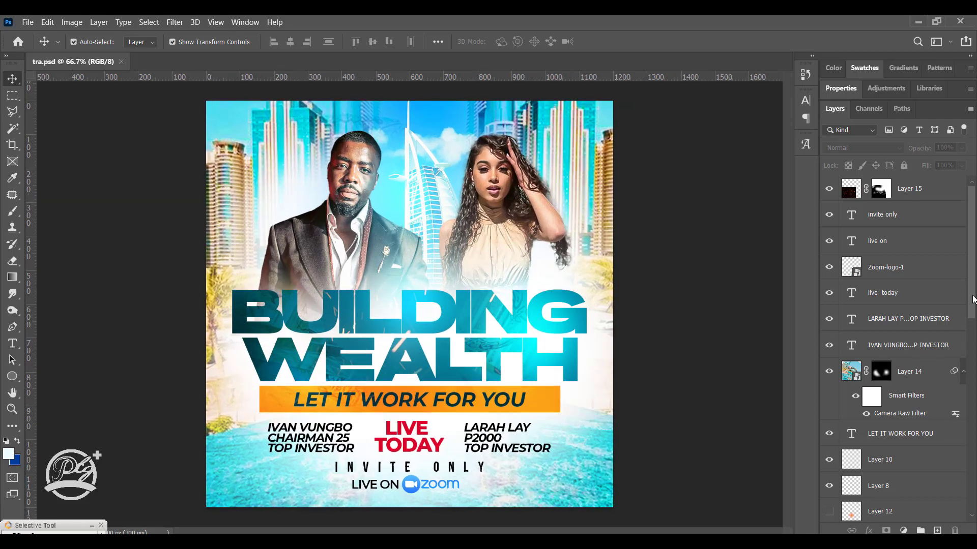
- Scroll the Layers panel down to the Background layer
scroll(972, 299, "down", 10)
- Hide every layer except the white Background, then show and expand the city-and-pool backdrop group
left_click(830, 512, "alt")
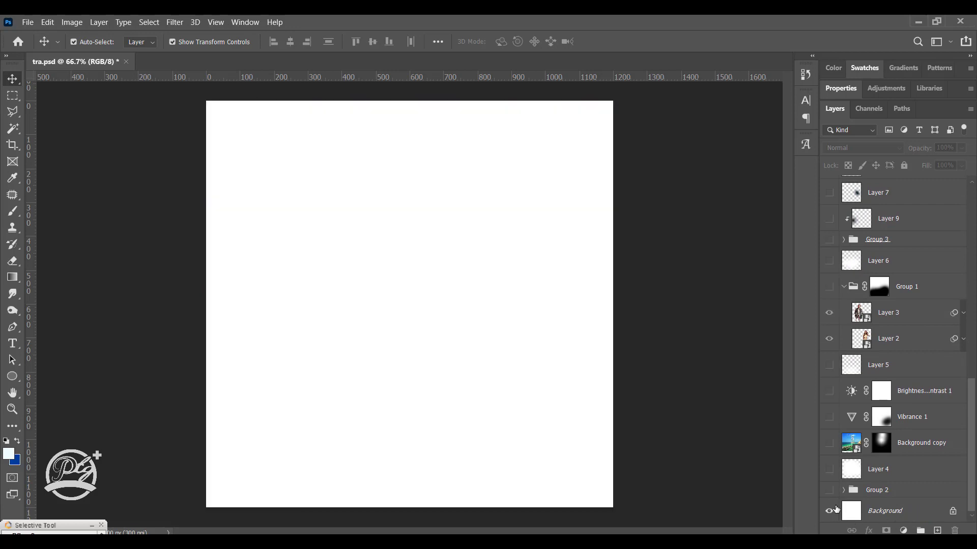
left_click(830, 491)
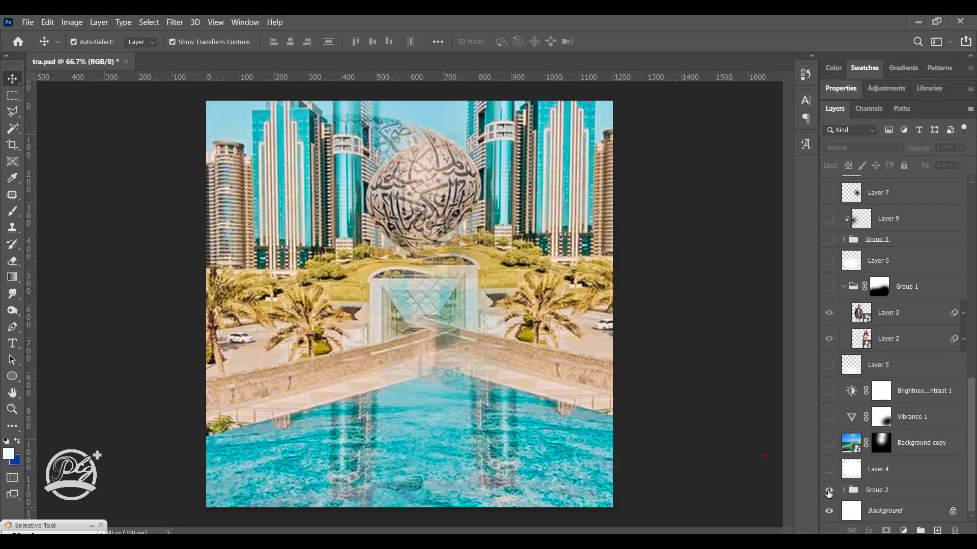
left_click(843, 490)
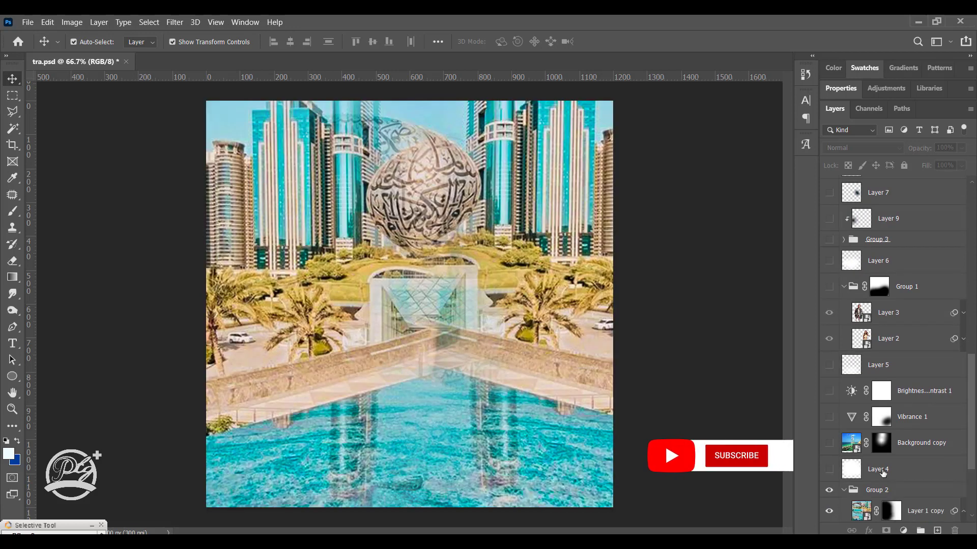
scroll(880, 464, "down", 3)
left_click(829, 411)
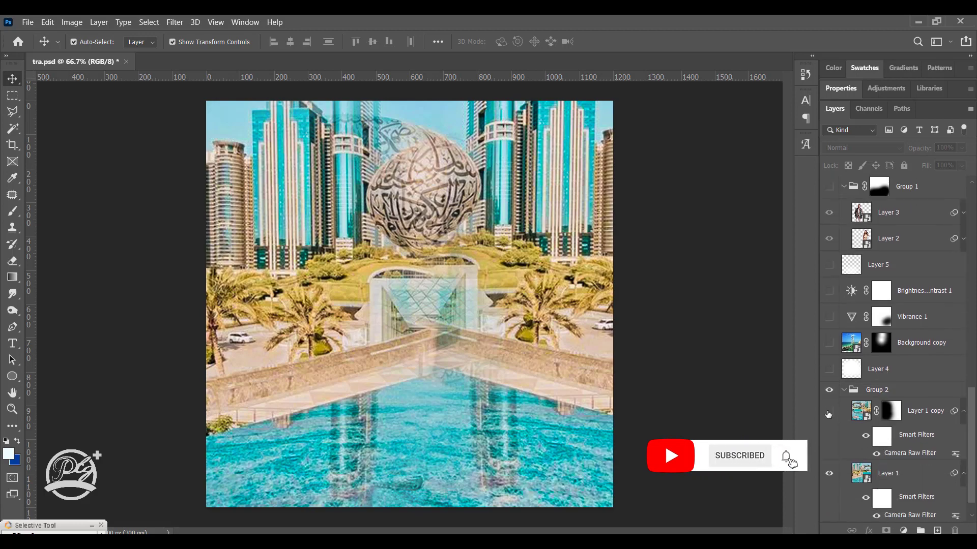
- Restore the backdrop's tower images, collapse the group, and add the soft white central glow
left_click(829, 475)
scroll(829, 475, "down", 1)
left_click(830, 448)
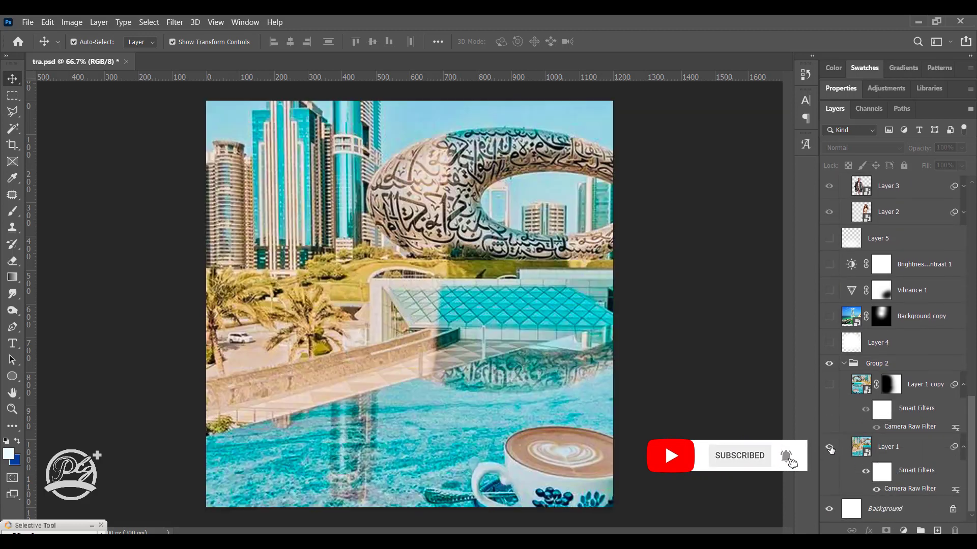
left_click(828, 387)
left_click(844, 363)
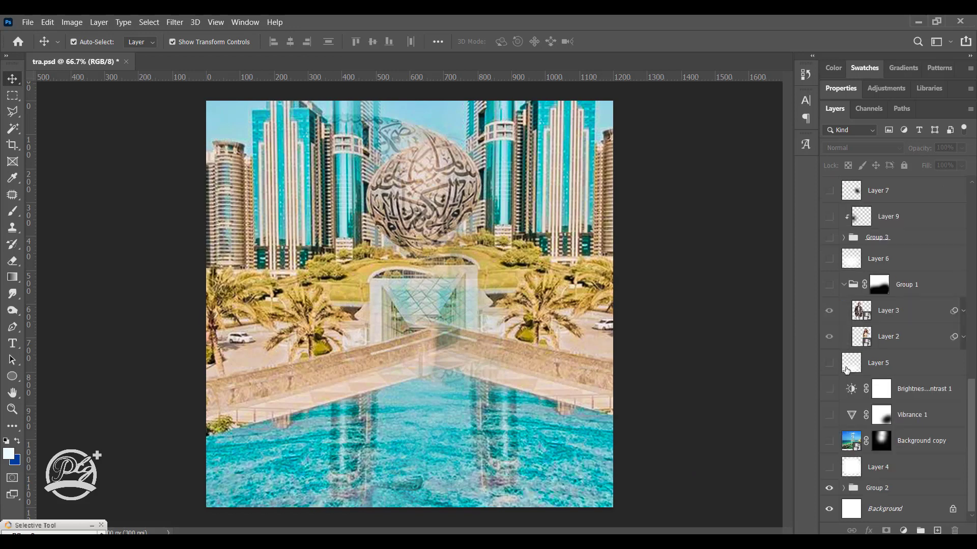
left_click(829, 468)
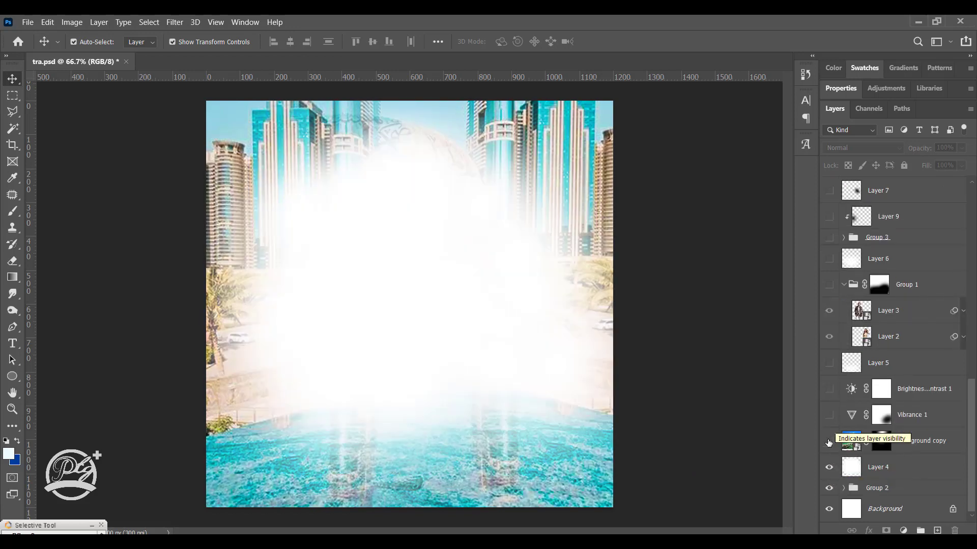
- Show the Burj Al Arab layer with its fade mask, plus Vibrance, Brightness/Contrast and bottom fog
left_click(829, 441)
left_click(914, 442)
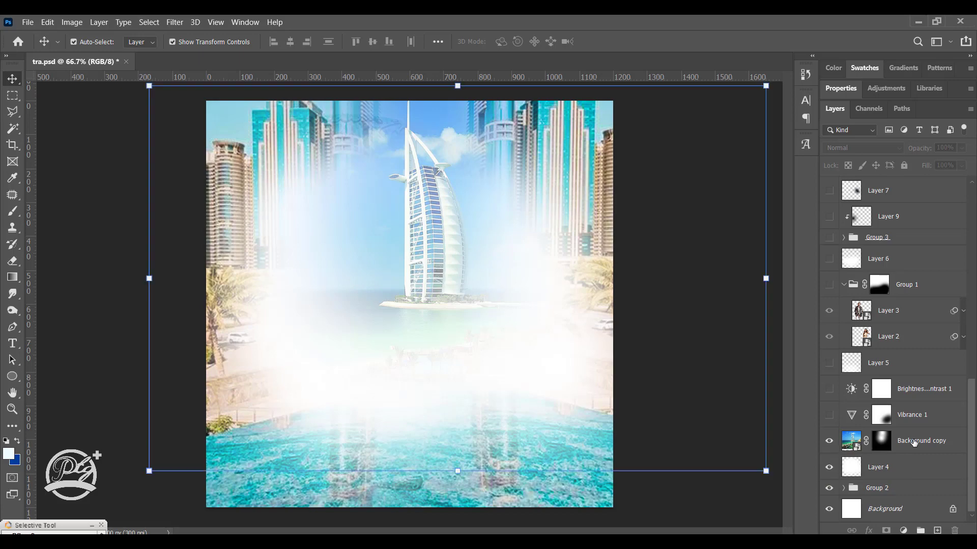
left_click(828, 442)
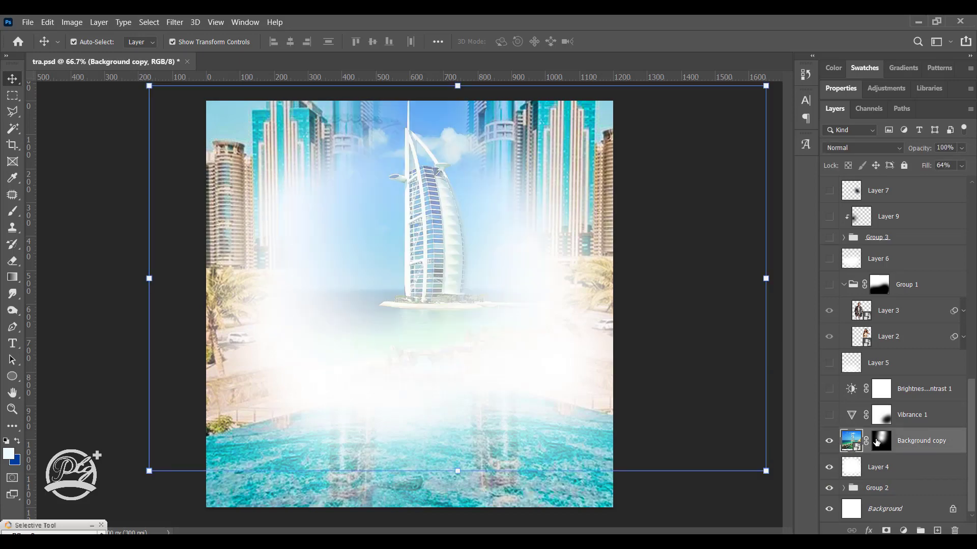
right_click(881, 441)
left_click(877, 344)
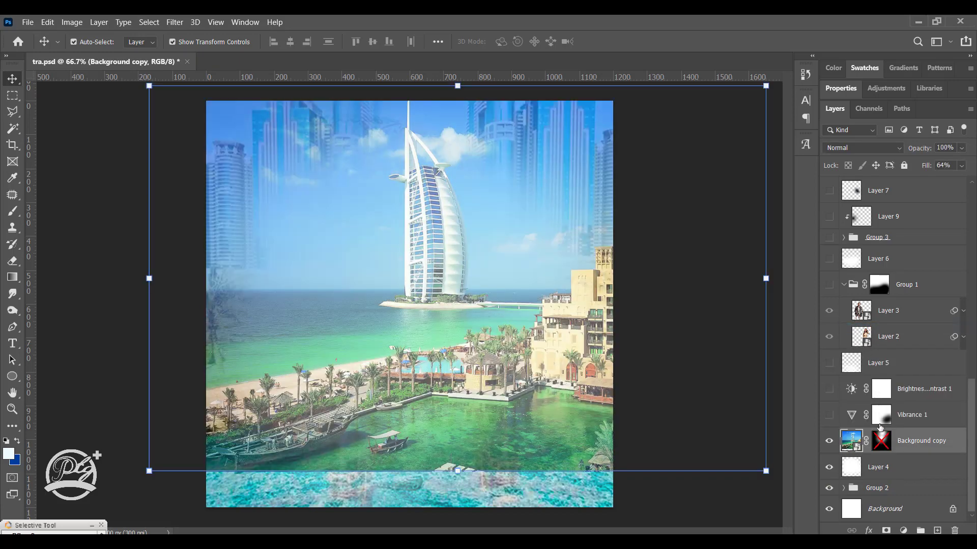
left_click(882, 441)
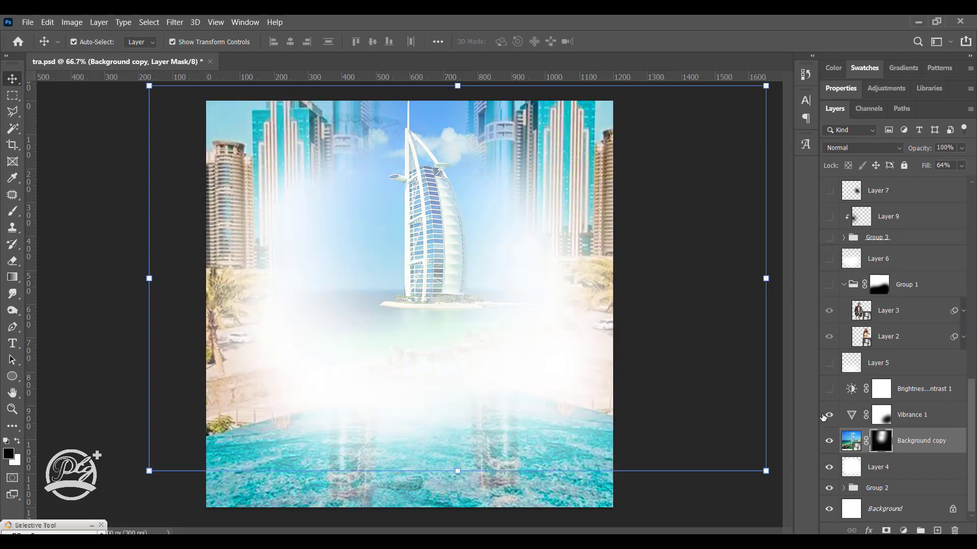
left_click(914, 415)
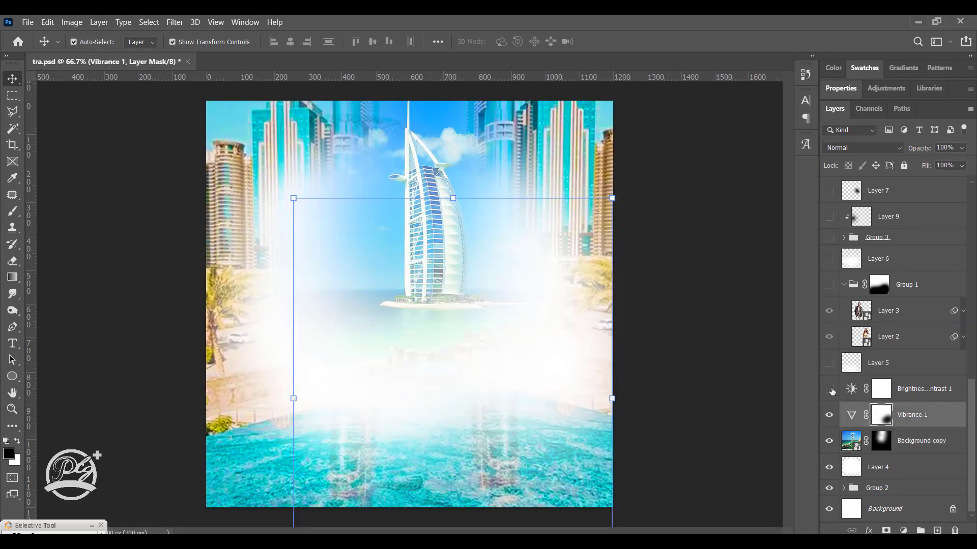
scroll(828, 391, "up", 1)
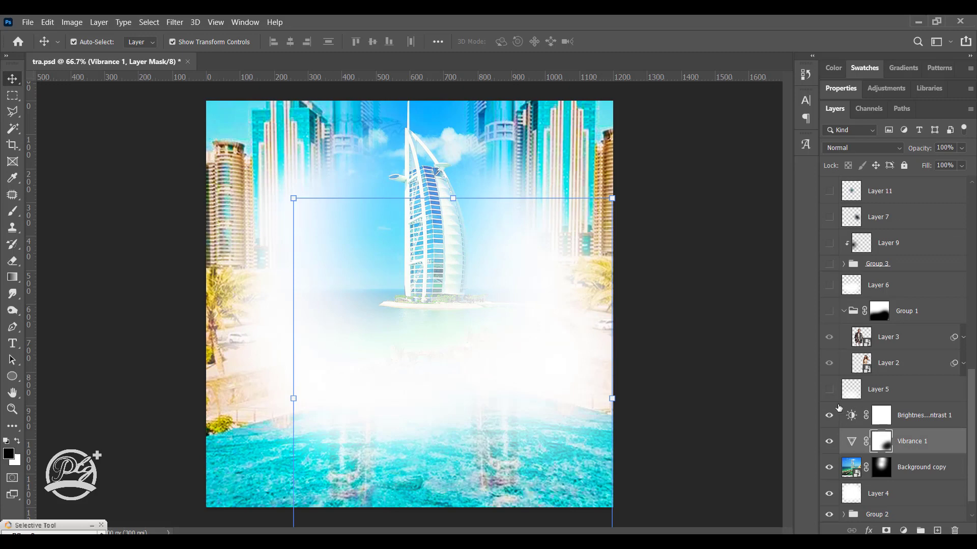
left_click(830, 390)
- Show the speakers group, checking the woman and man layers on and off
left_click(888, 395)
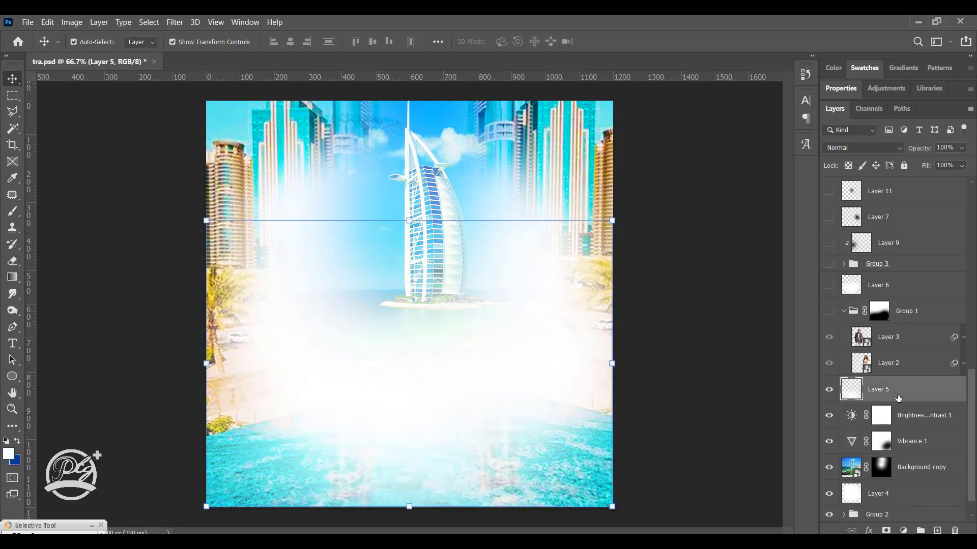
left_click(724, 394)
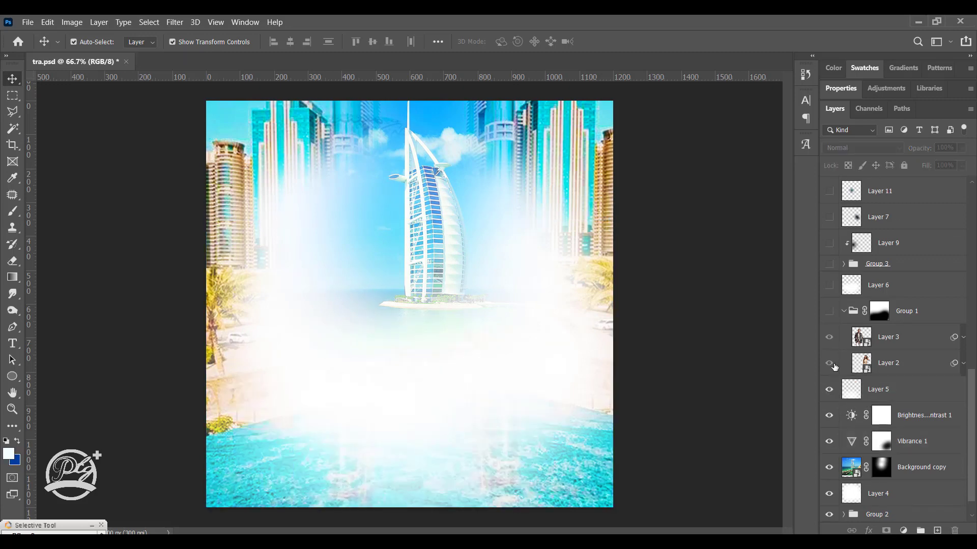
left_click(830, 365)
left_click(829, 363)
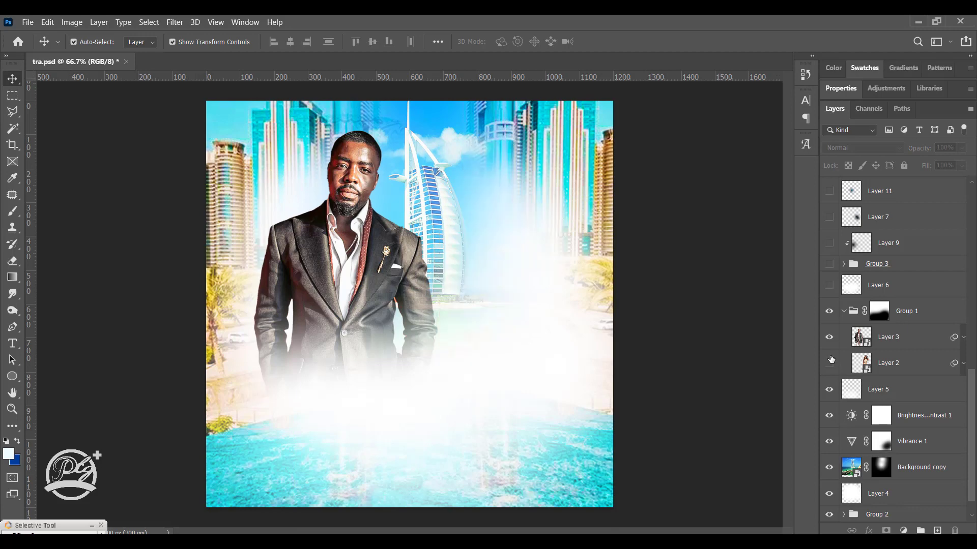
left_click(830, 337)
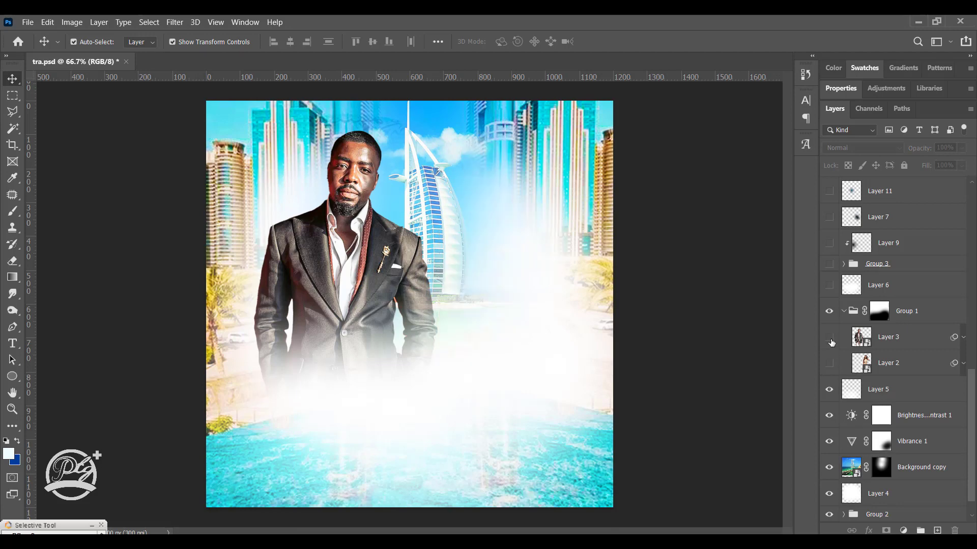
left_click(963, 363)
left_click(915, 365)
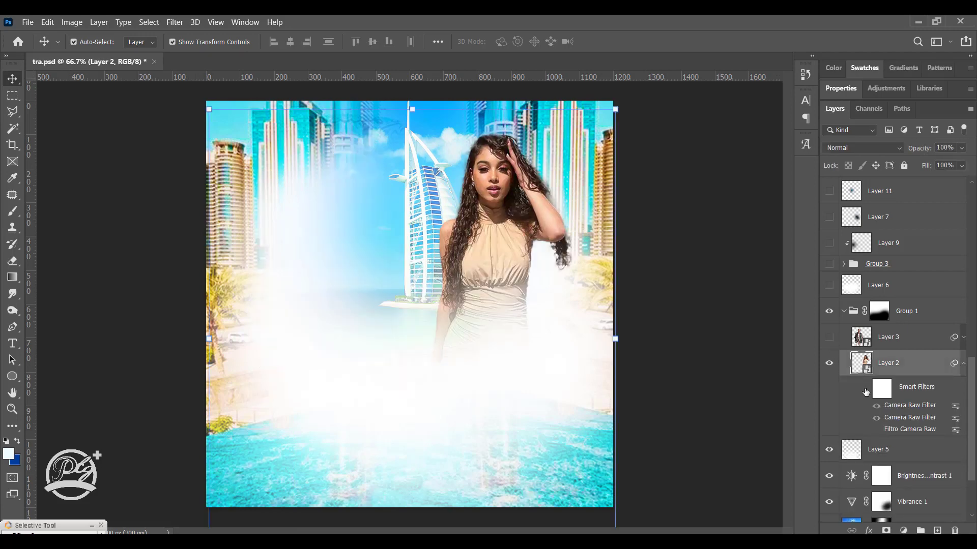
left_click(963, 364)
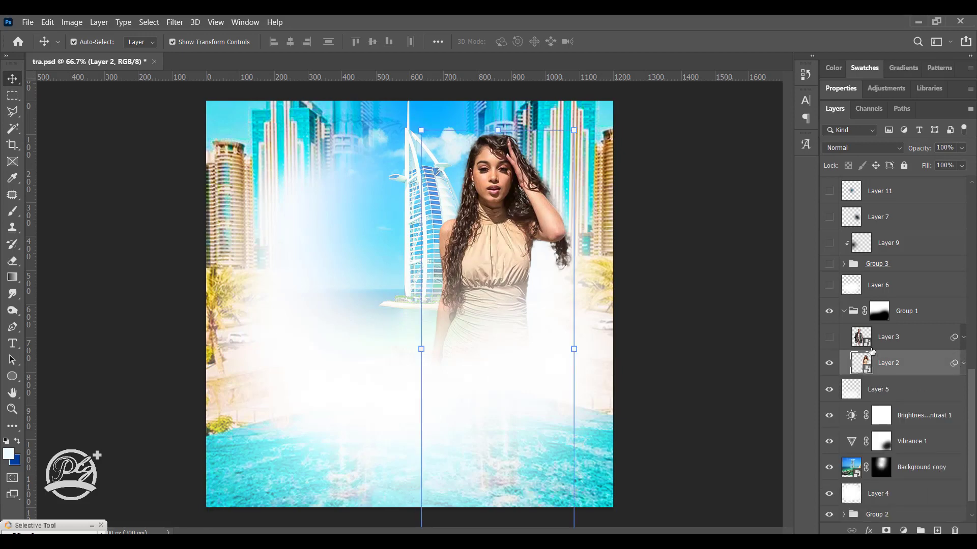
left_click(829, 337)
left_click(962, 337)
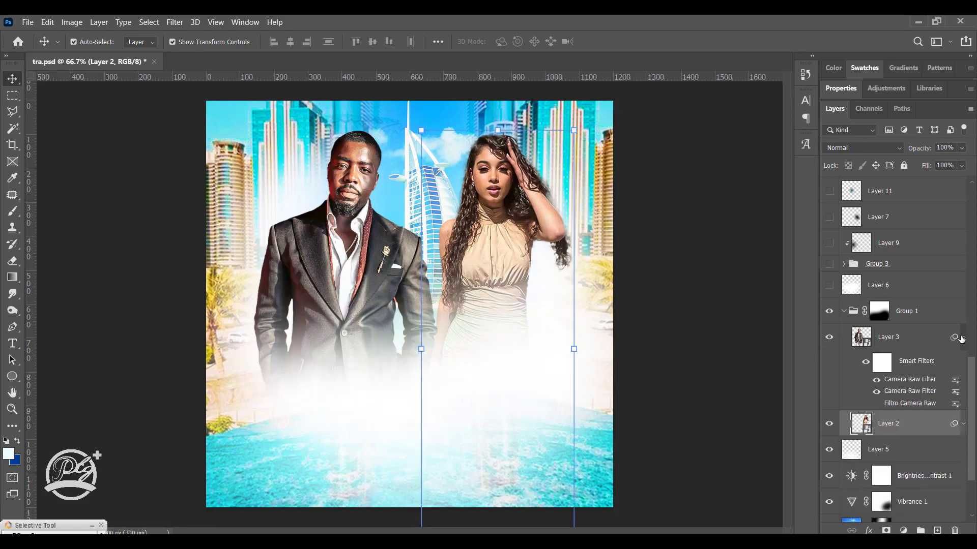
left_click(941, 339)
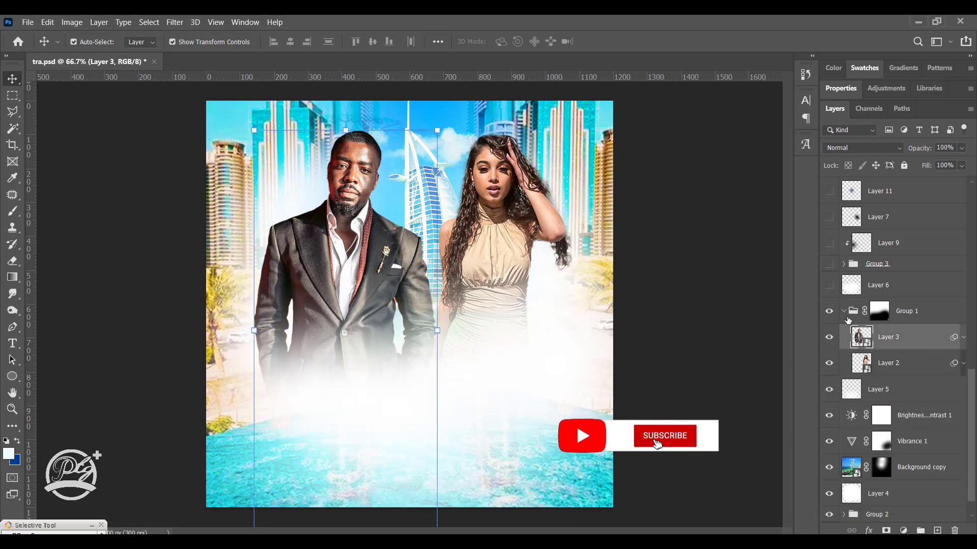
- Toggle the speakers group's fade mask back on and add fog over the lower half
left_click(843, 310)
left_click(884, 344)
right_click(885, 345)
left_click(886, 349)
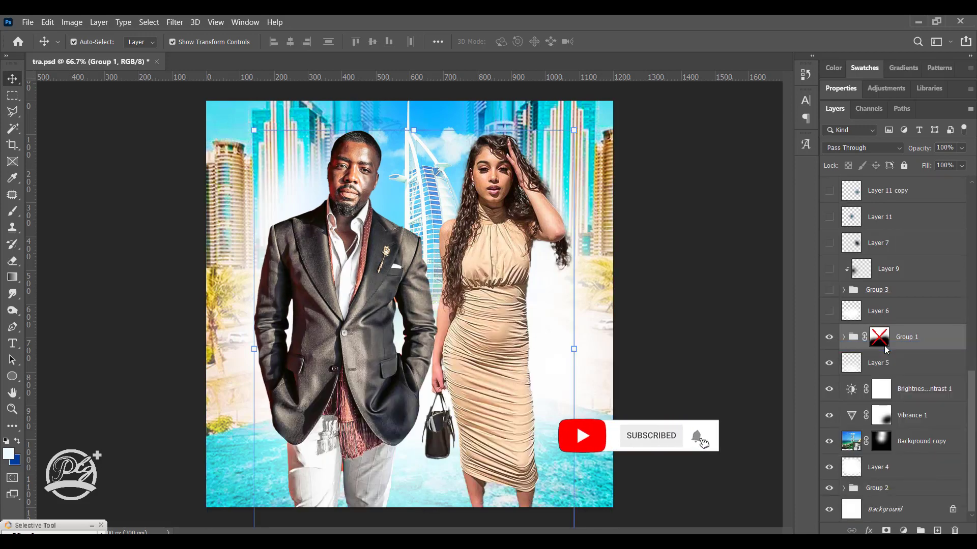
left_click(873, 337, "shift")
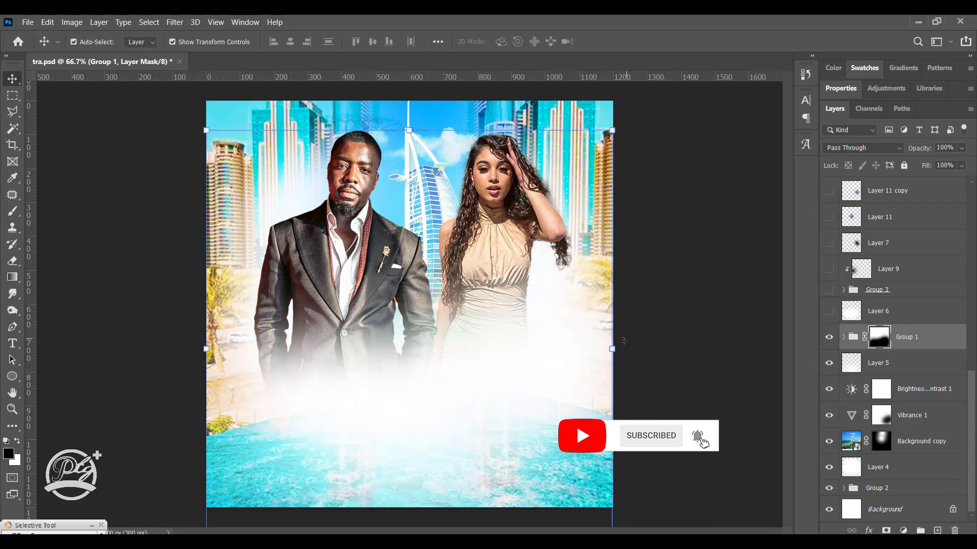
left_click(829, 311)
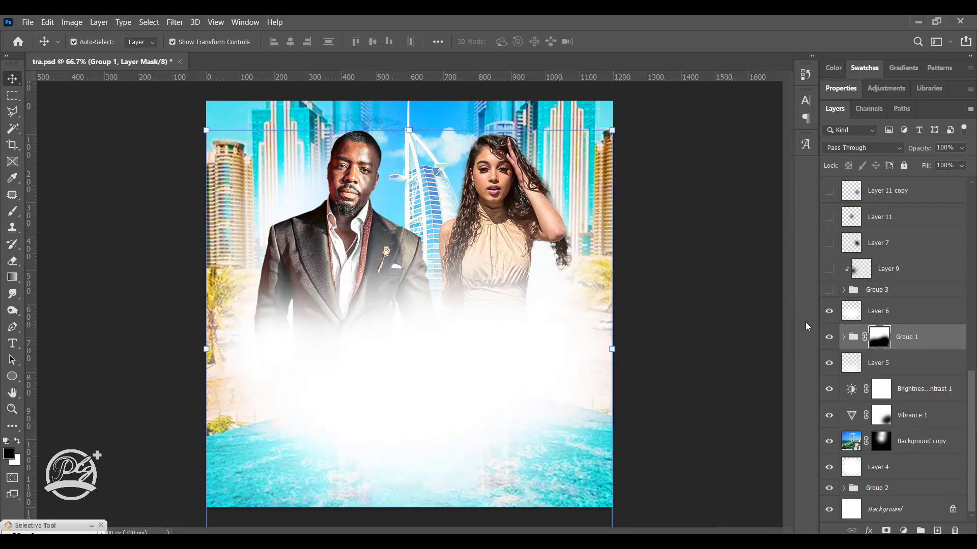
- Show the BUILDING WEALTH title group, checking the BUILDING and WEALTH words
left_click(828, 289)
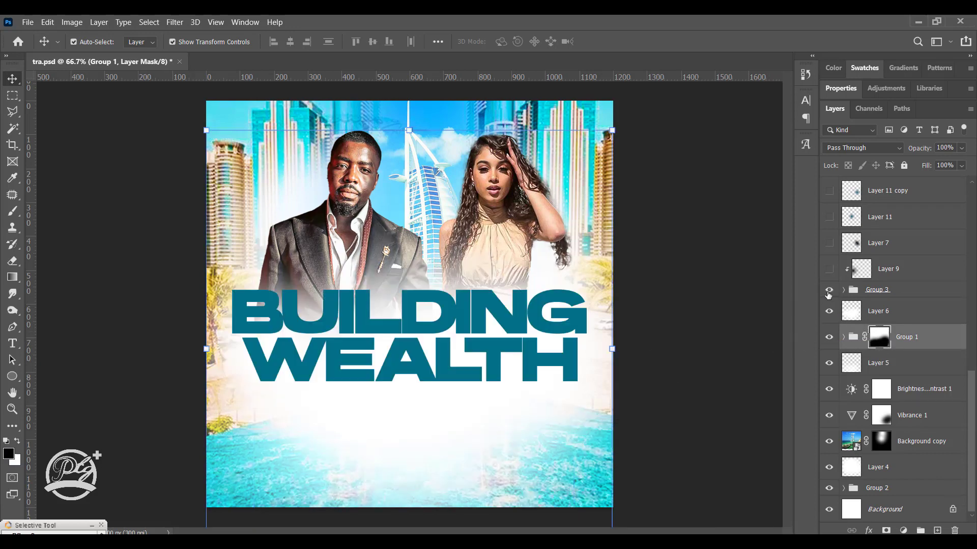
left_click(842, 290)
left_click(830, 337)
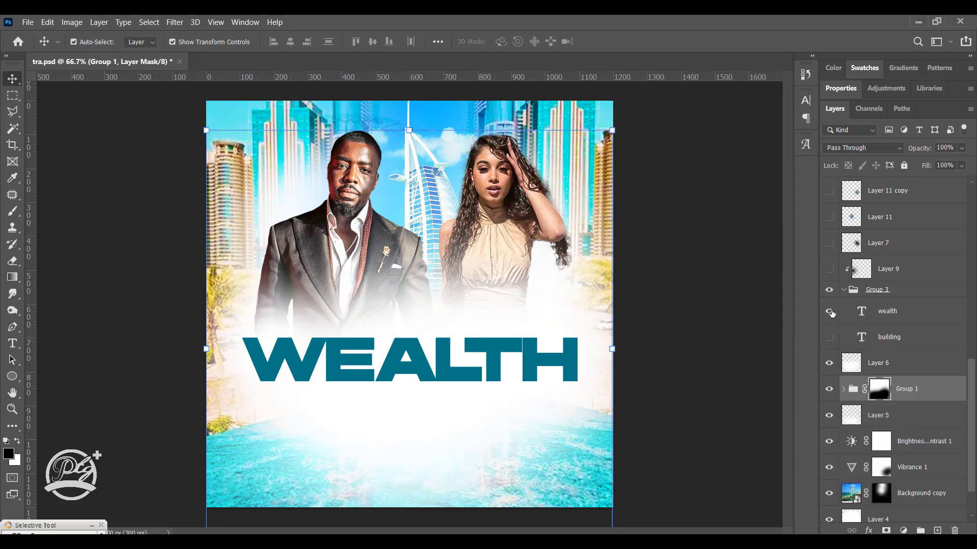
left_click(828, 311)
left_click(830, 339)
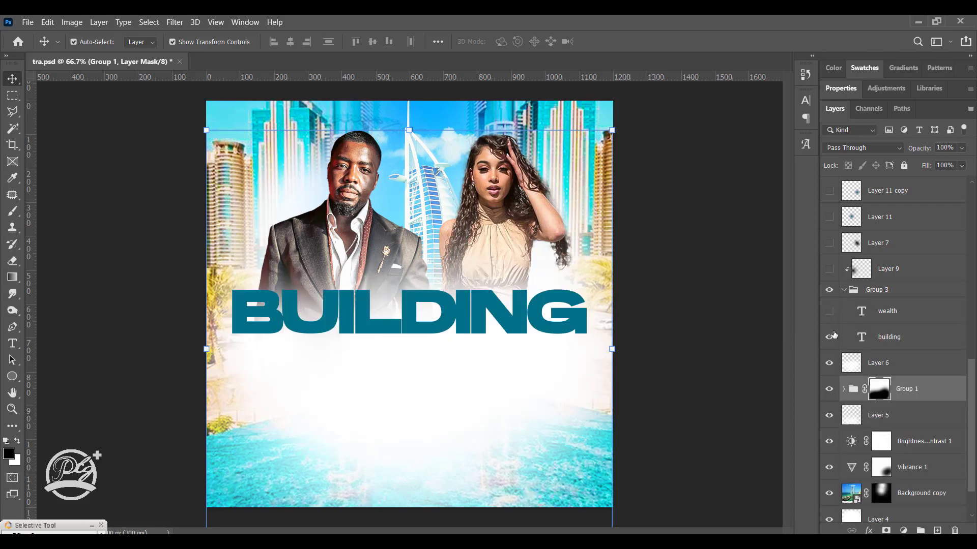
left_click(829, 312)
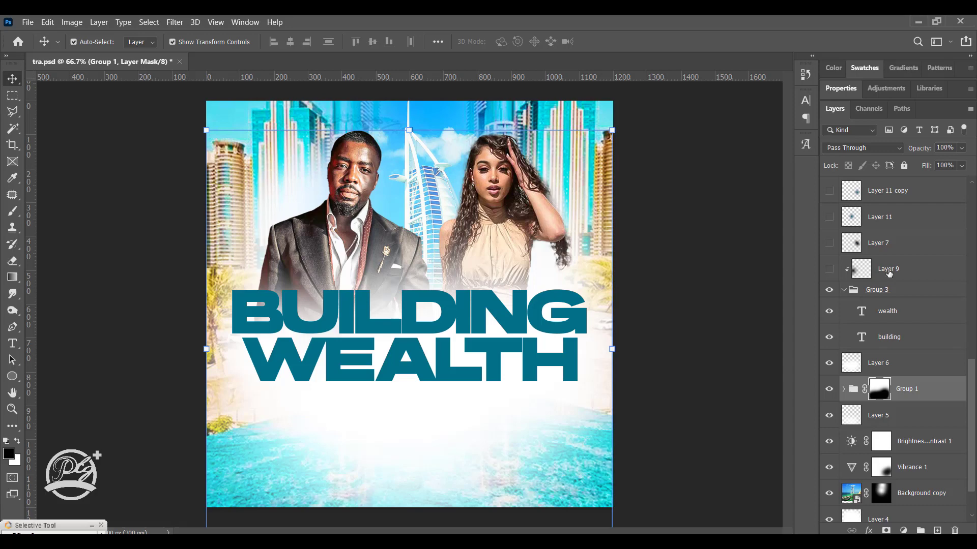
- Add the dark shading layer and the brighter overlay on the title
left_click(888, 273)
left_click(829, 268)
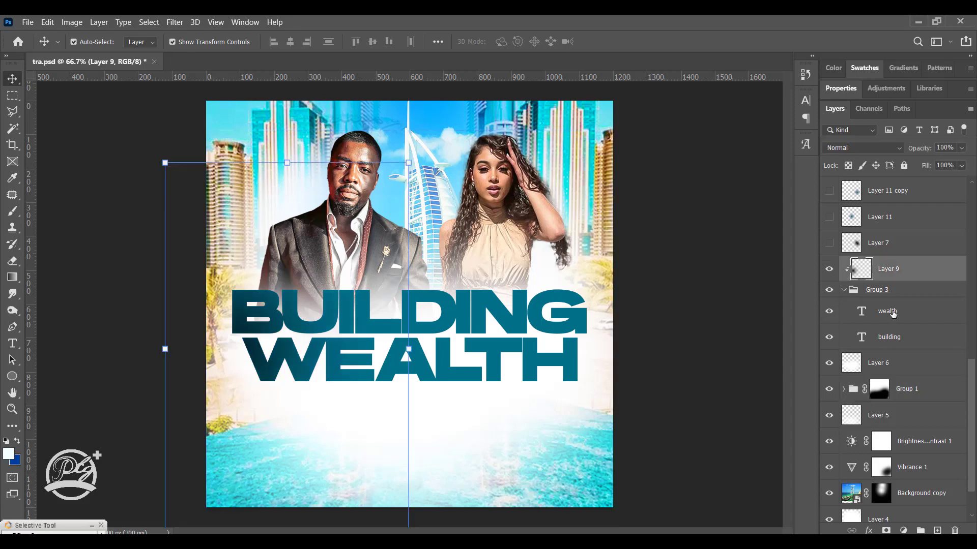
left_click(670, 306)
left_click(829, 244)
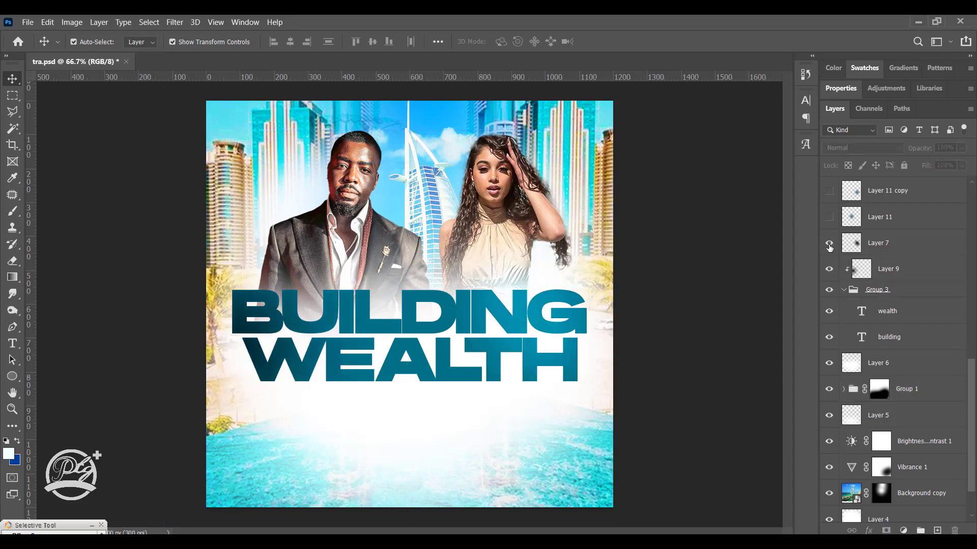
left_click(885, 243)
- Set Layer 7 to Linear Dodge (Add) and turn on the Layer 11 glow
left_click(864, 147)
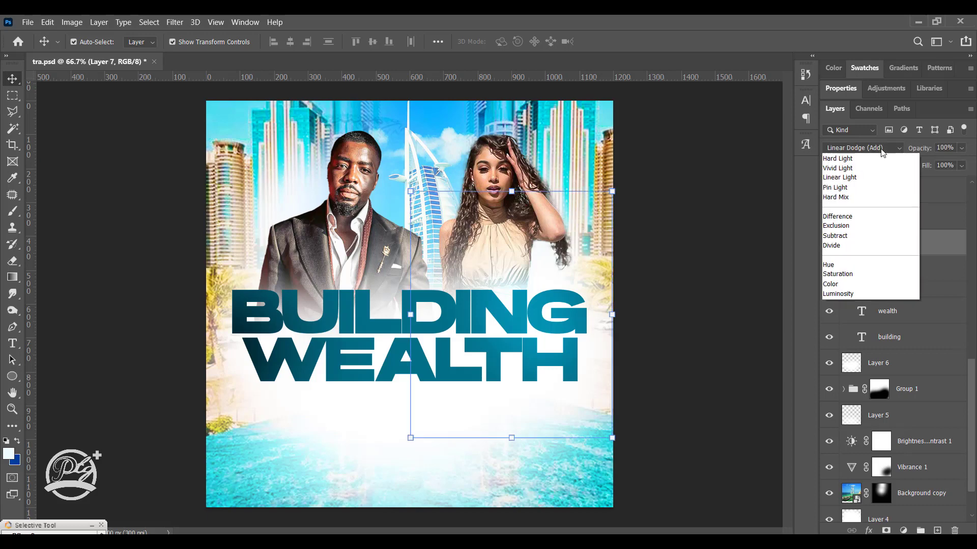
left_click(859, 275)
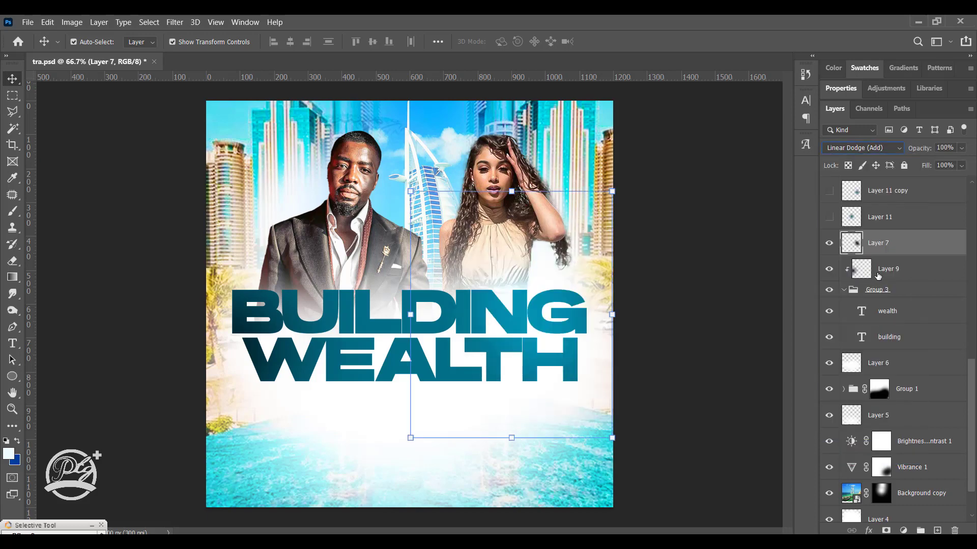
left_click(879, 220)
left_click(828, 218)
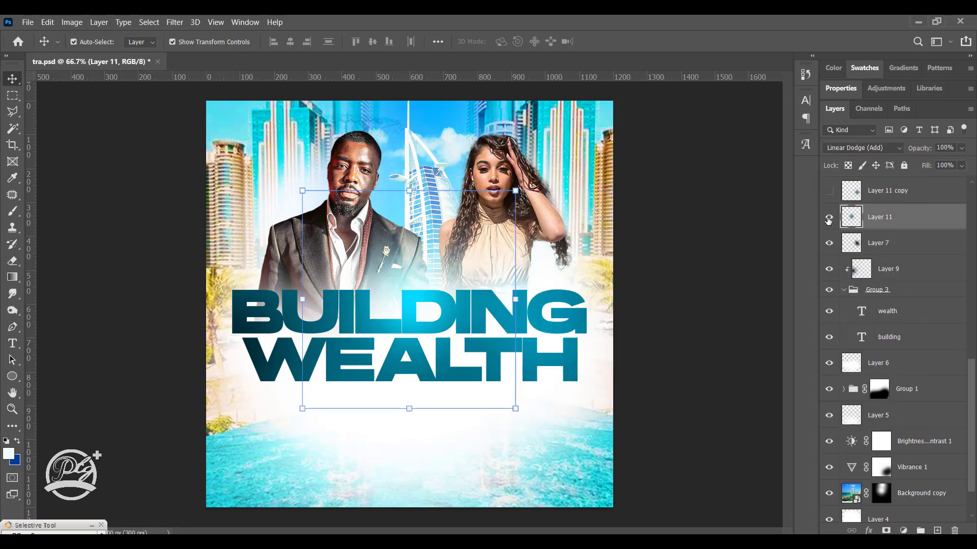
- Blend Layer 11 with Linear Dodge (Add) and reveal Layer 11 copy over the headline
left_click(875, 150)
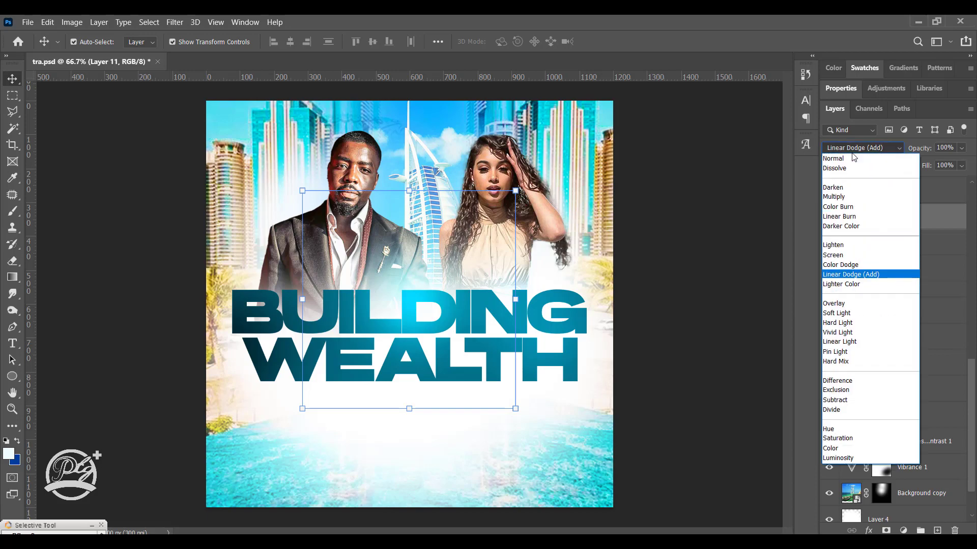
left_click(865, 275)
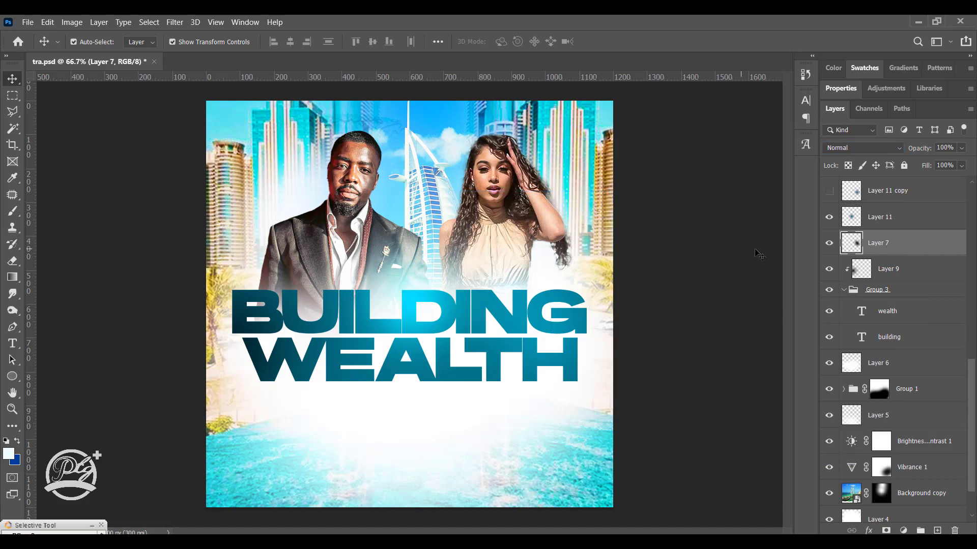
left_click(784, 257)
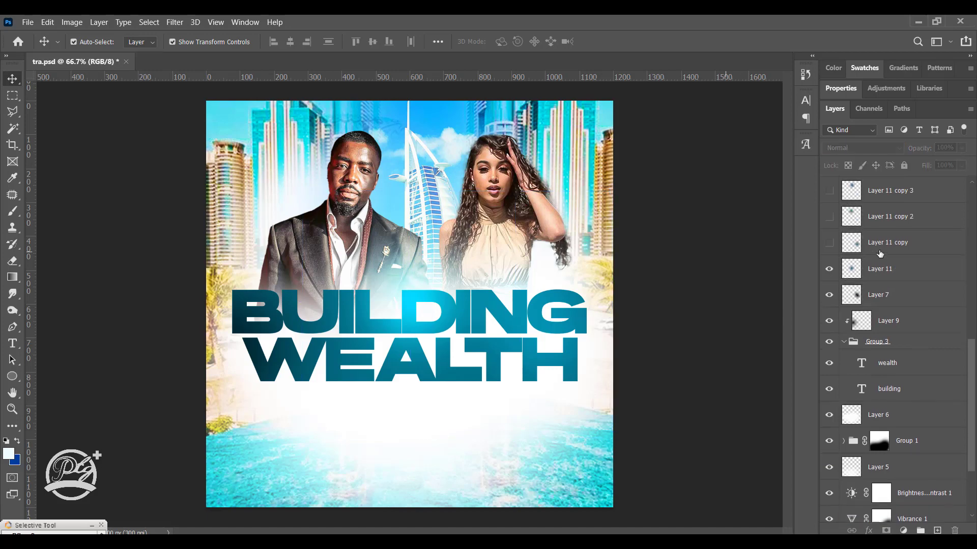
left_click(829, 242)
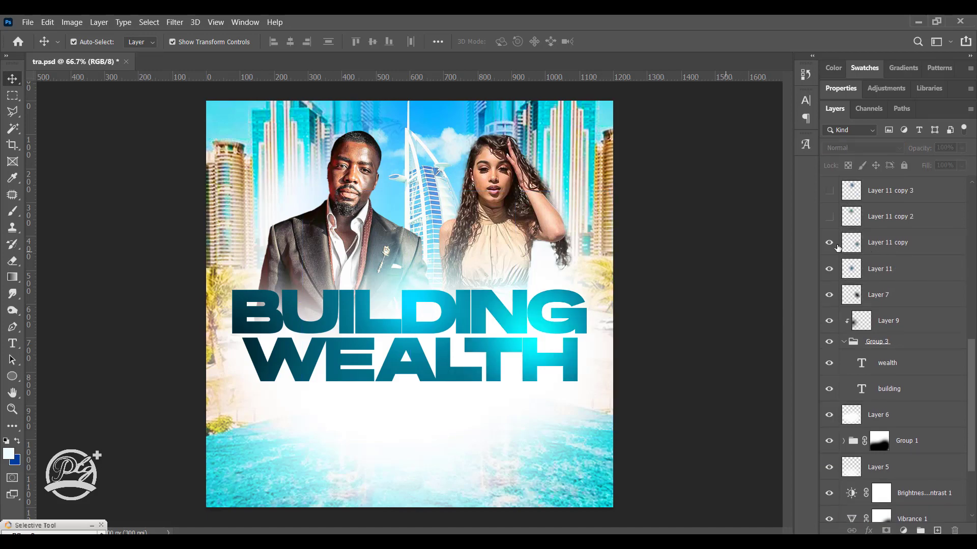
scroll(830, 247, "up", 1)
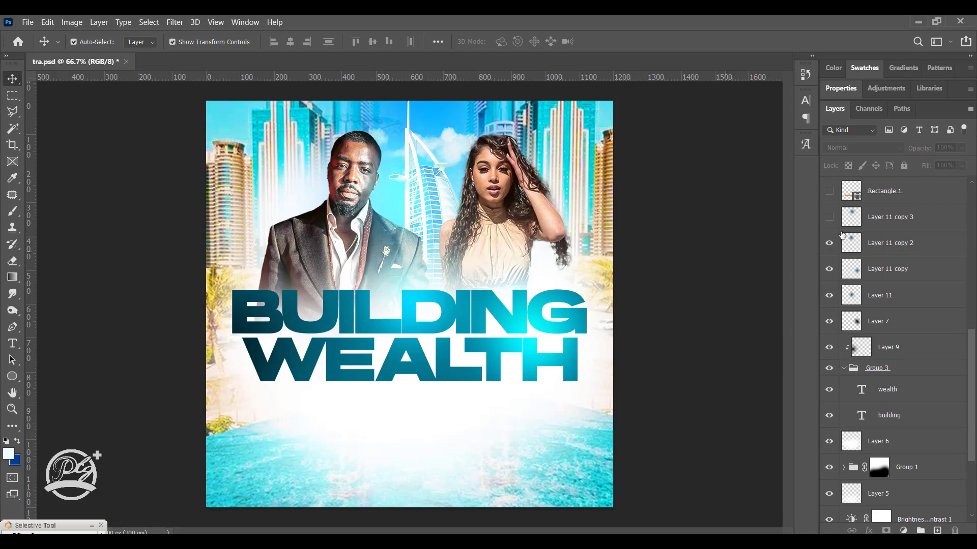
- Show the glow near the woman's head, the orange Rectangle 1 bar and its gradient
left_click(829, 217)
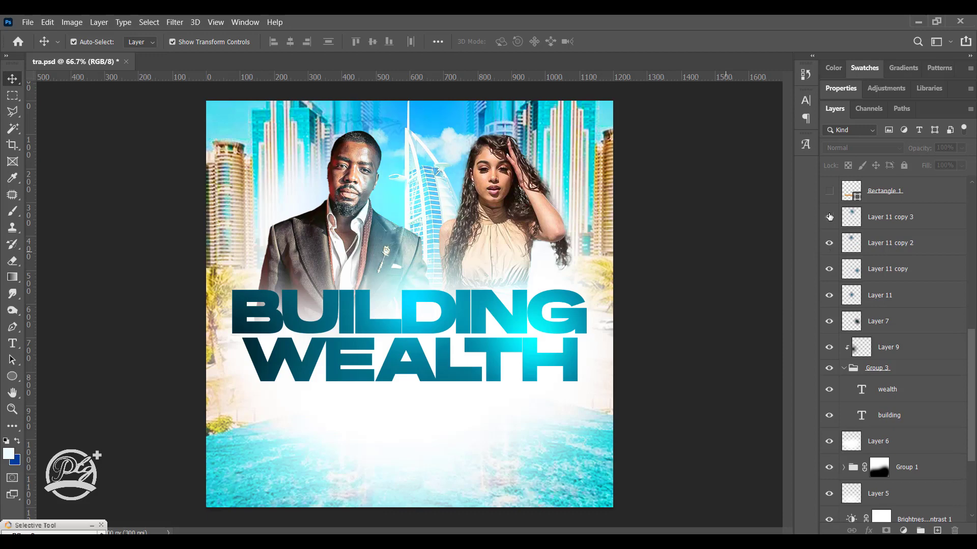
scroll(825, 260, "up", 2)
left_click(829, 243)
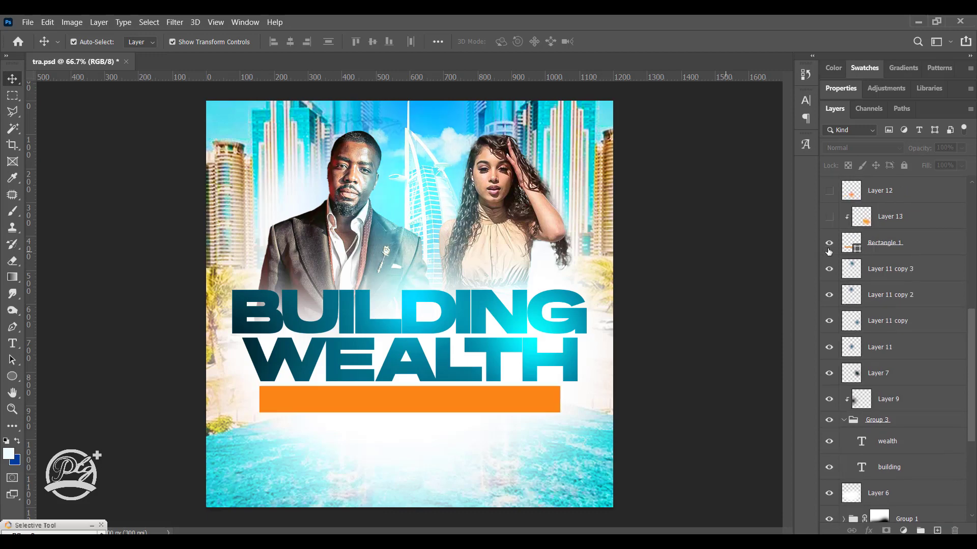
left_click(829, 217)
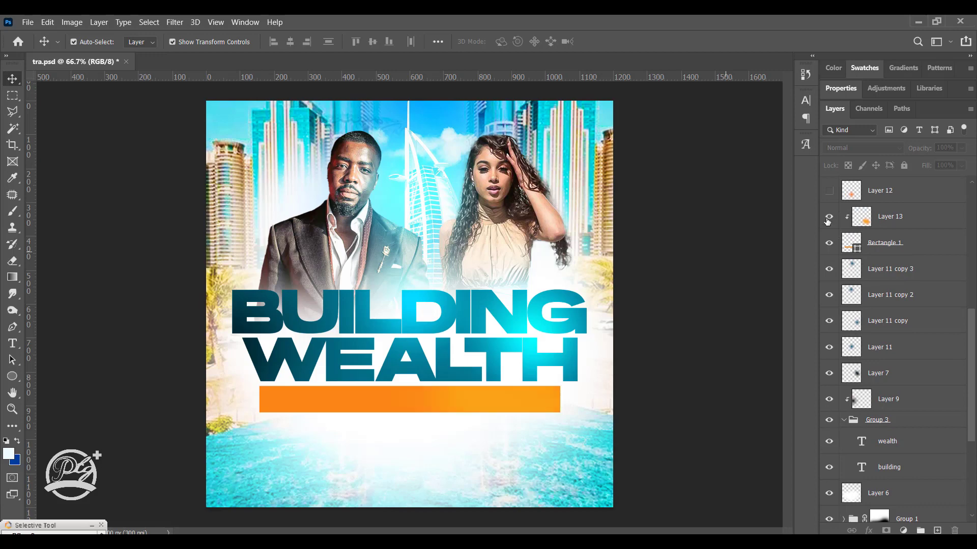
- Clip Layer 13's lighter orange glow to the banner and show Layer 12
left_click(886, 224)
scroll(888, 229, "up", 1)
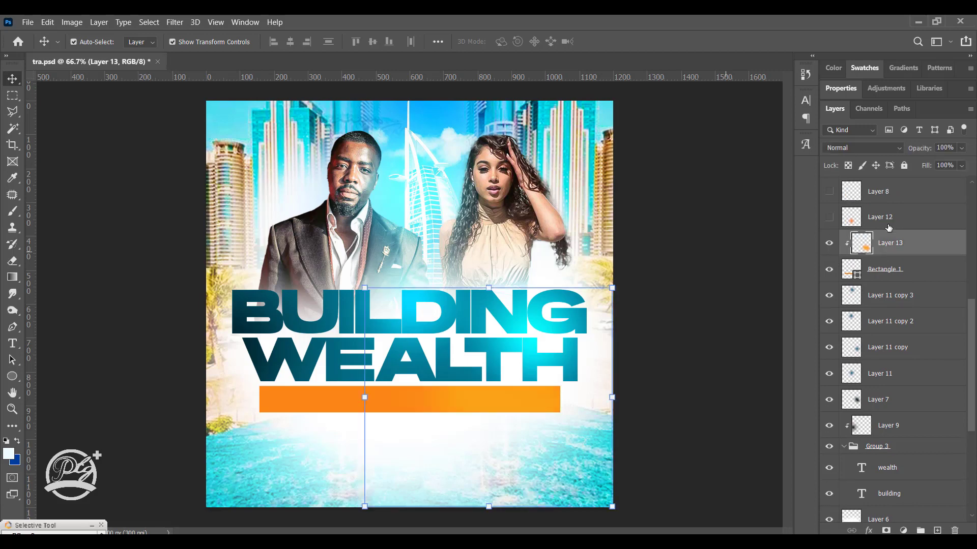
left_click(891, 255, "alt")
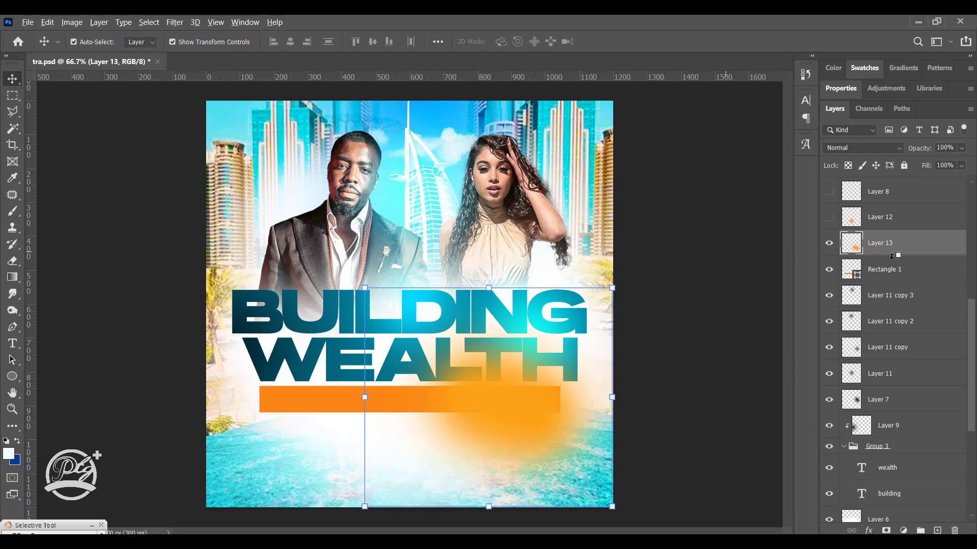
left_click(892, 251, "alt")
left_click(828, 217)
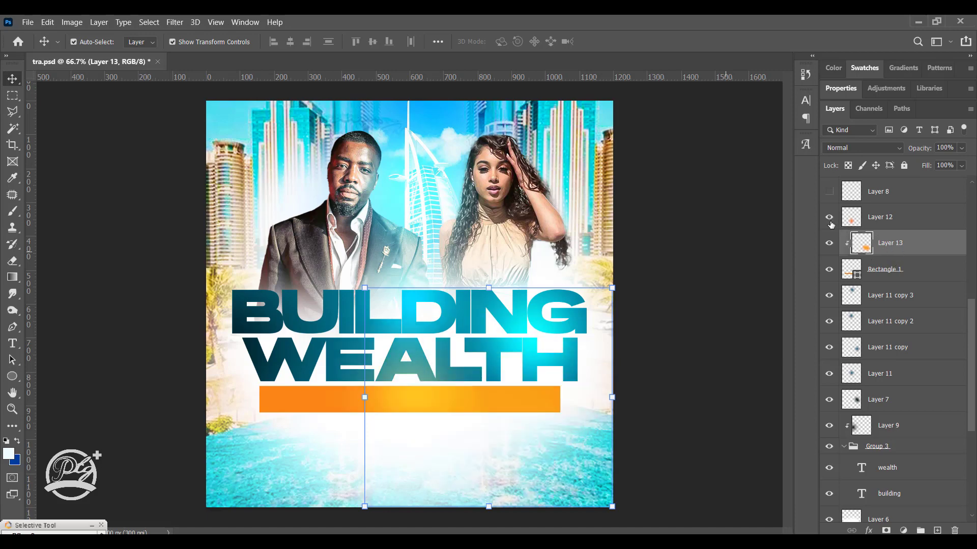
left_click(701, 250)
scroll(830, 248, "up", 2)
- Show the LET IT WORK FOR YOU text on the orange banner
scroll(829, 248, "up", 1)
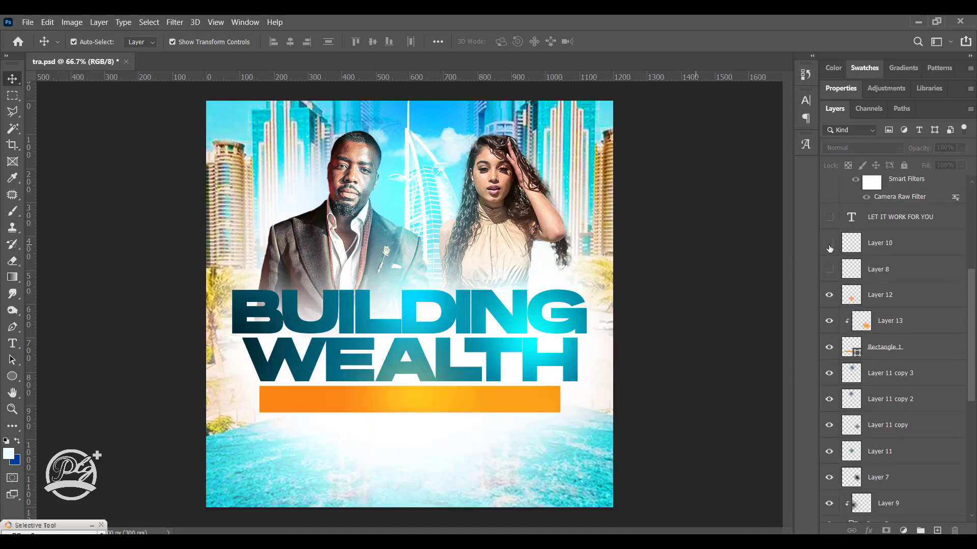
scroll(830, 255, "up", 1)
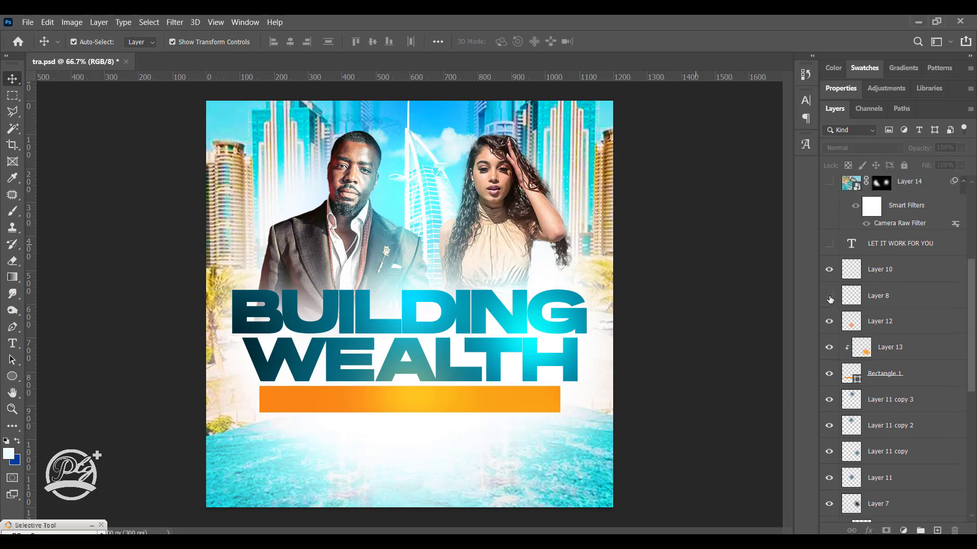
scroll(829, 298, "up", 1)
left_click(829, 269)
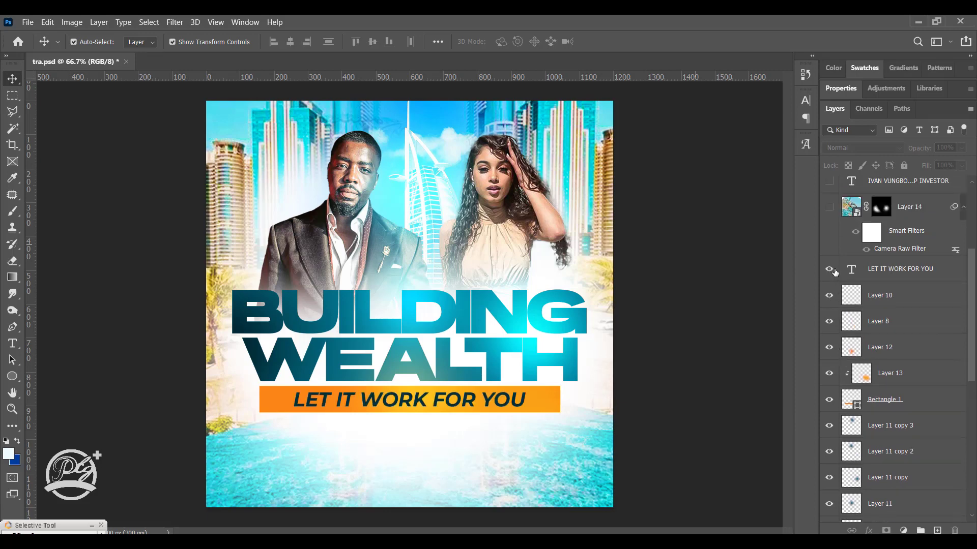
scroll(845, 259, "up", 1)
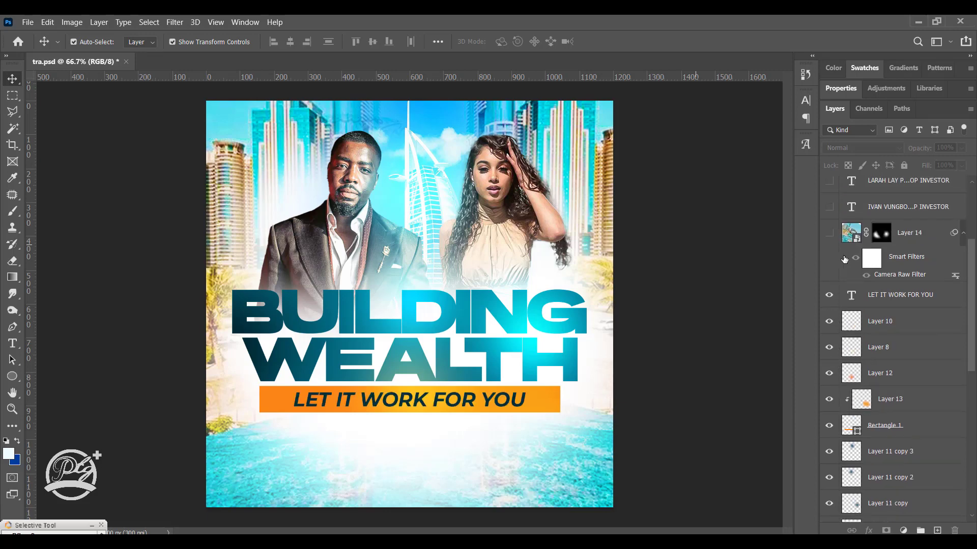
- Show Layer 14's water texture in Overlay mode and the first speaker's name and title
left_click(829, 235)
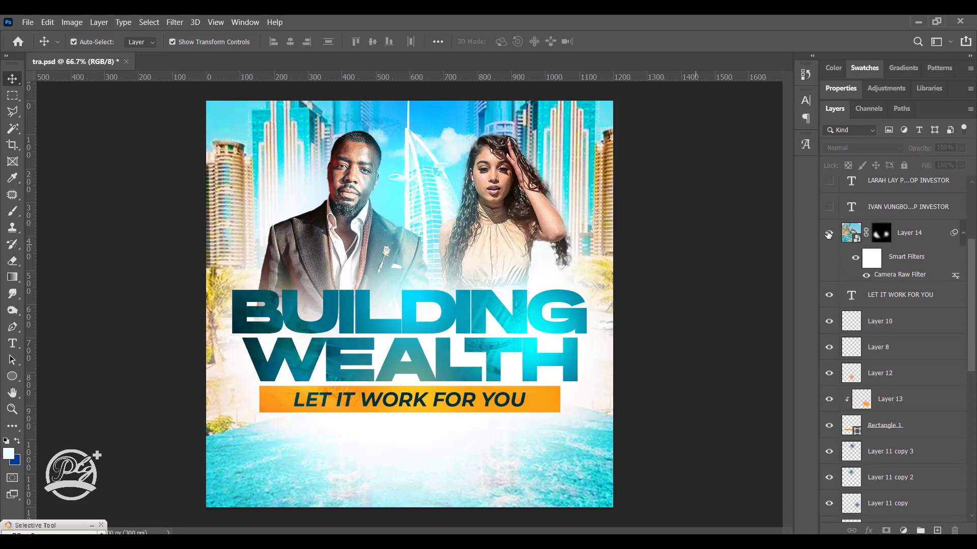
left_click(913, 239)
left_click(836, 150)
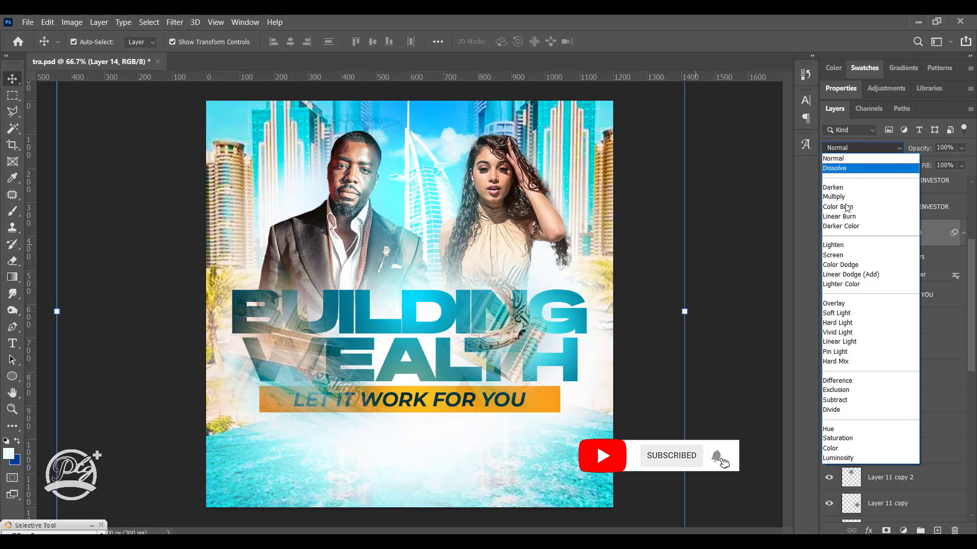
left_click(825, 303)
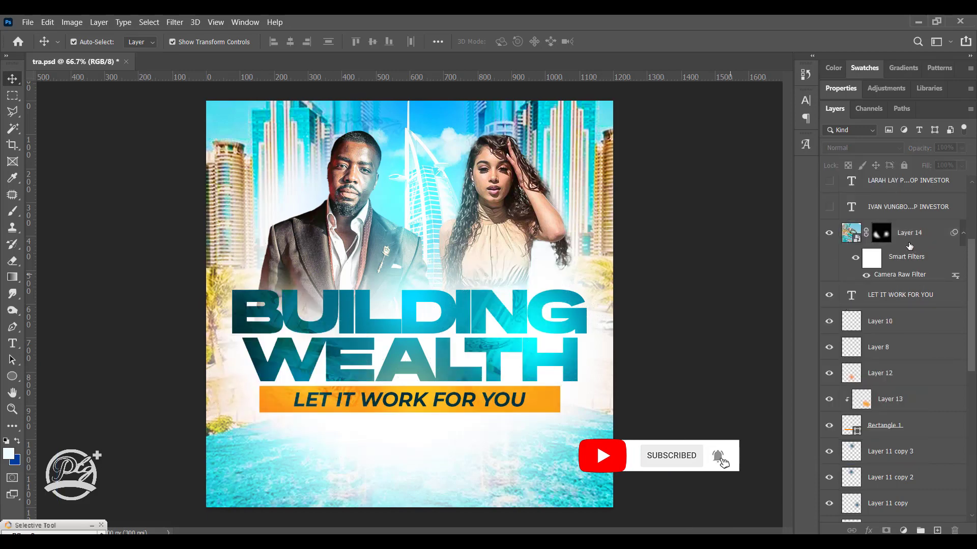
left_click(964, 235)
left_click(830, 229)
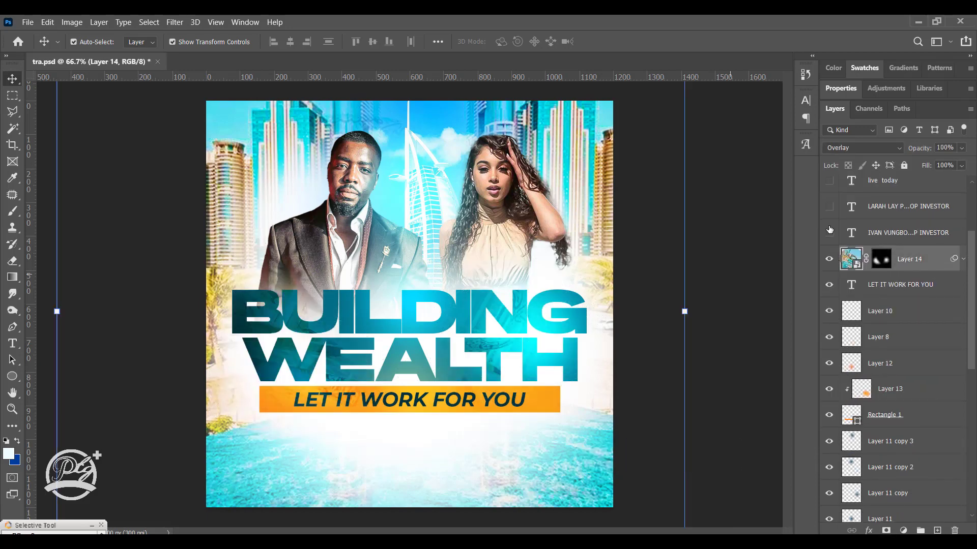
left_click(711, 260)
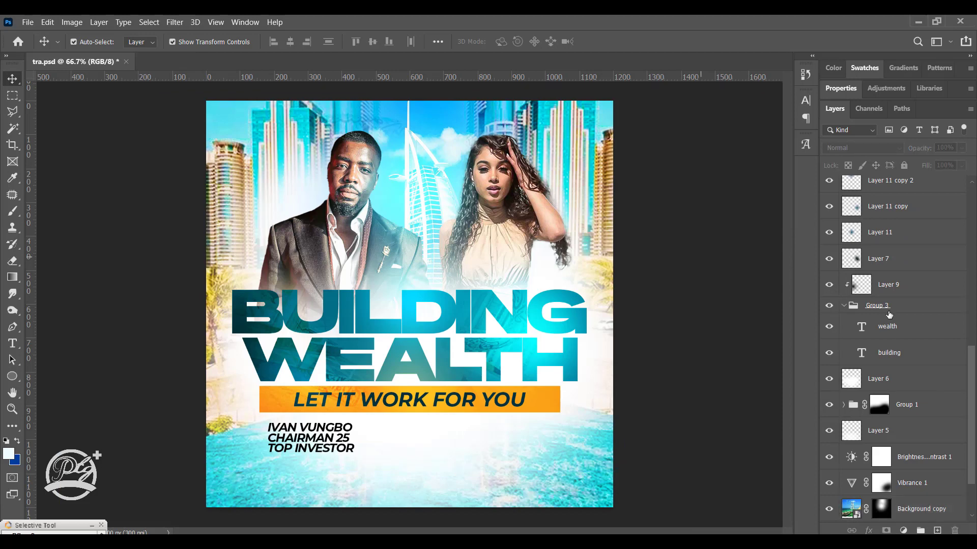
- Show the second speaker's details, red LIVE TODAY, LIVE ON with the Zoom logo, and INVITE ONLY
scroll(889, 315, "up", 5)
scroll(889, 305, "up", 5)
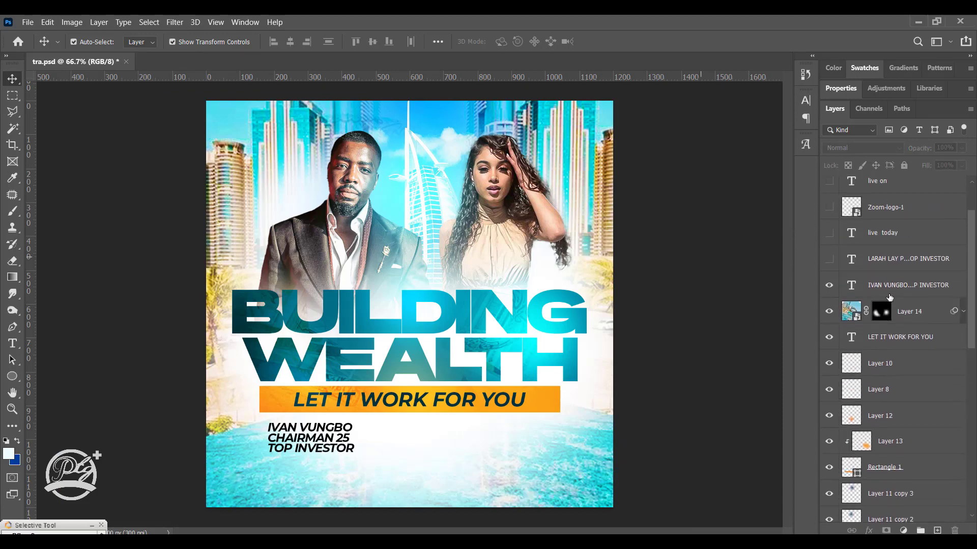
left_click(829, 259)
left_click(829, 233)
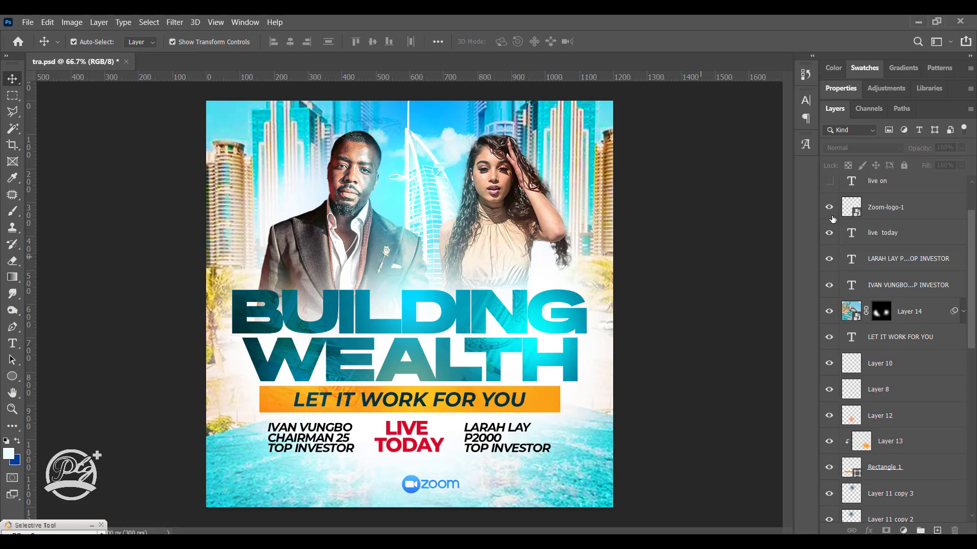
scroll(835, 237, "up", 2)
left_click(830, 233)
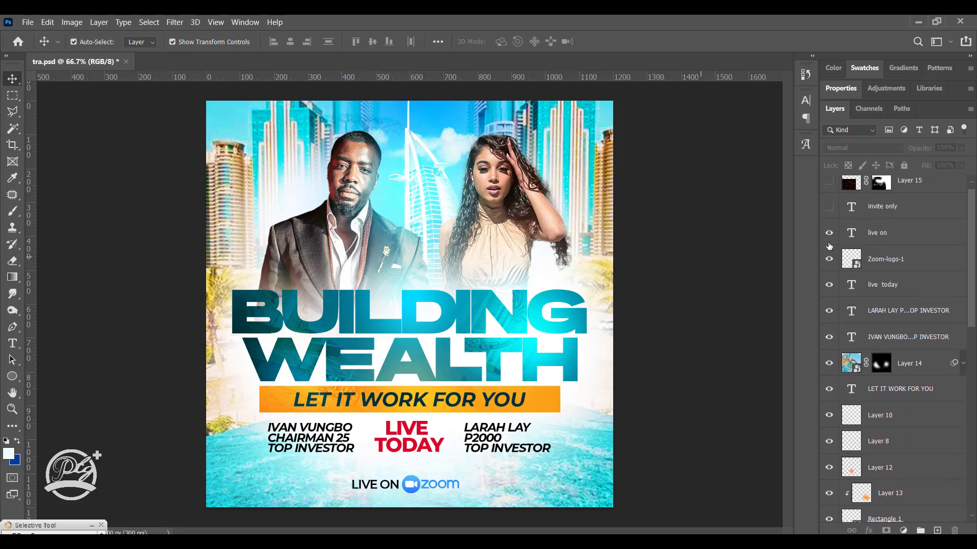
scroll(831, 239, "up", 1)
left_click(829, 215)
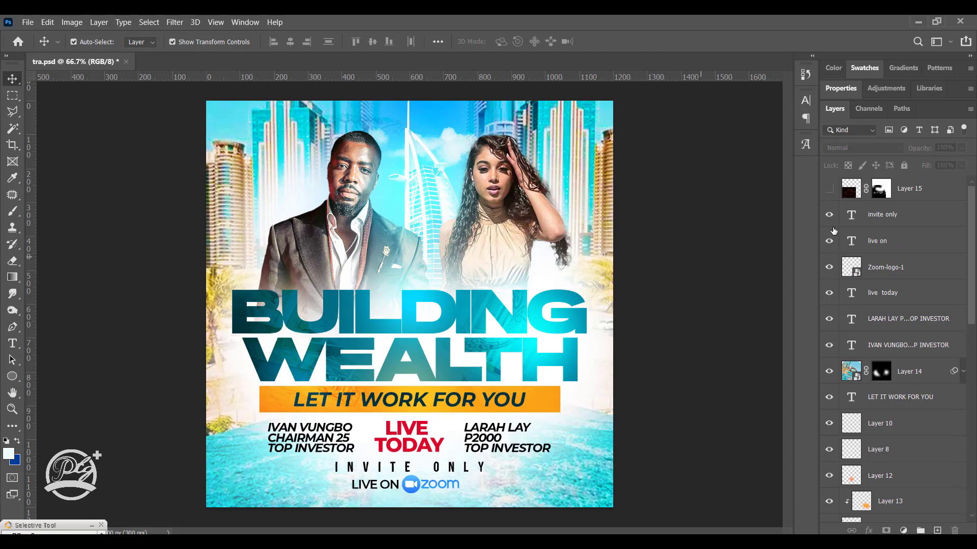
- Turn on Layer 15's sparks in Screen blend mode and zoom out to the whole flyer
left_click(828, 191)
left_click(896, 193)
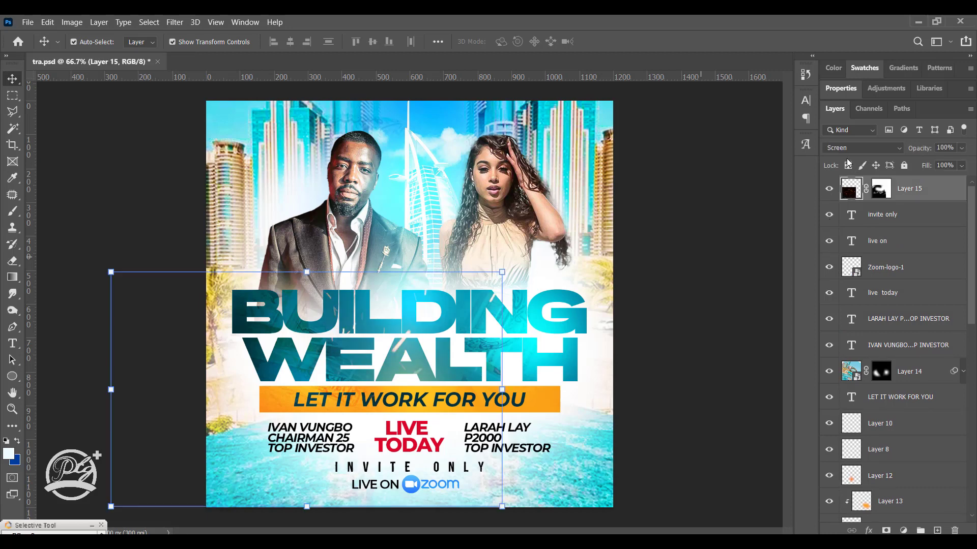
left_click(863, 147)
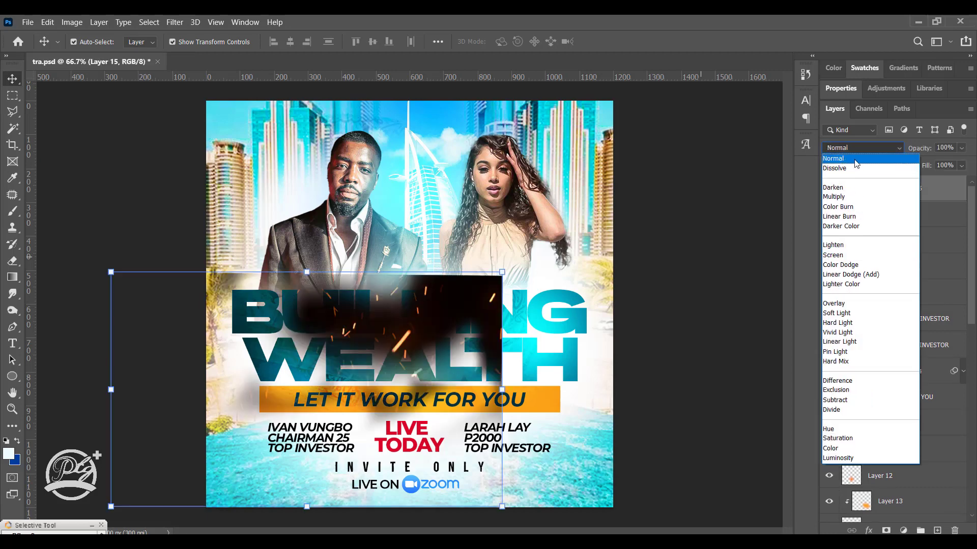
left_click(834, 255)
left_click(628, 230)
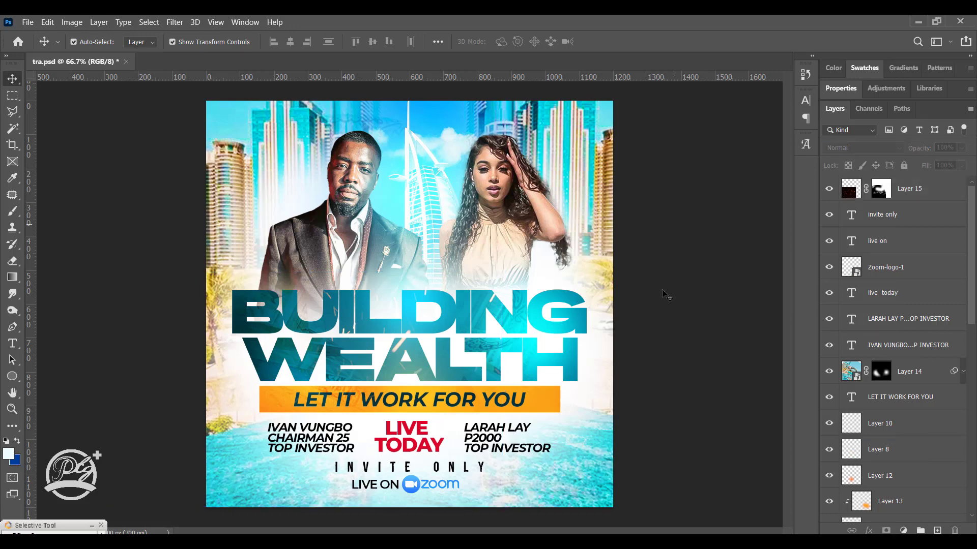
key("ctrl+minus")
key("ctrl+plus")
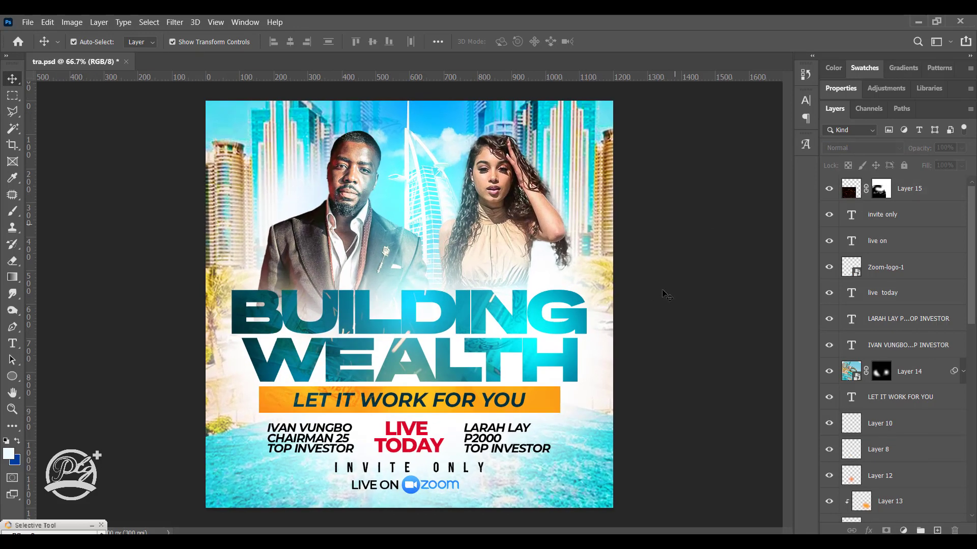